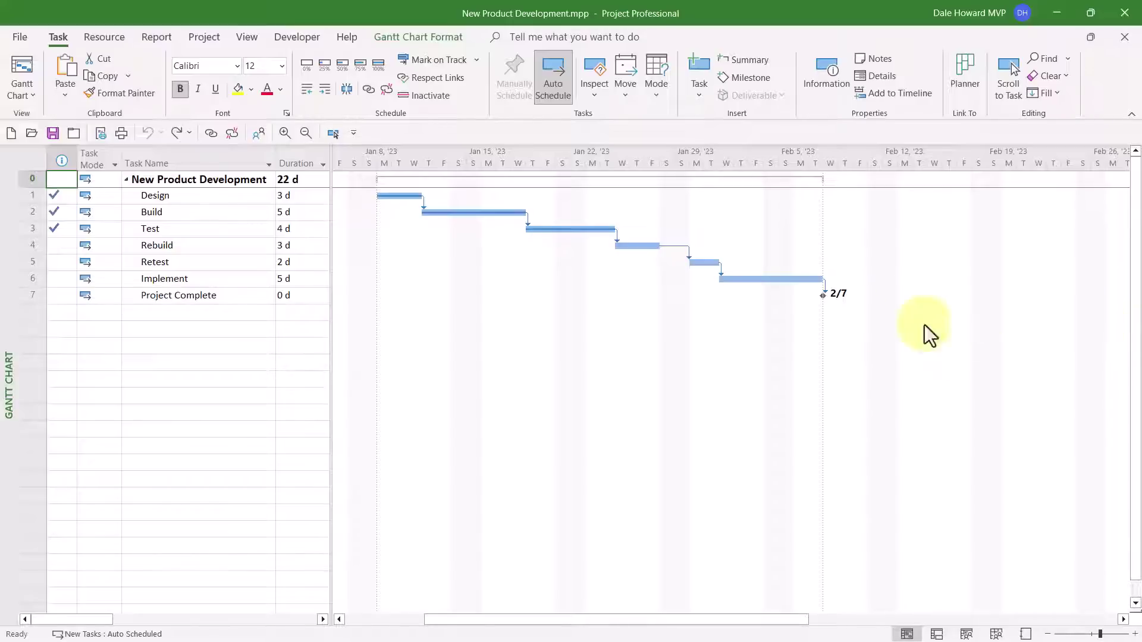
Step: Set the Rebuild and Retest durations to 0 days, turning both into milestones
click(297, 246)
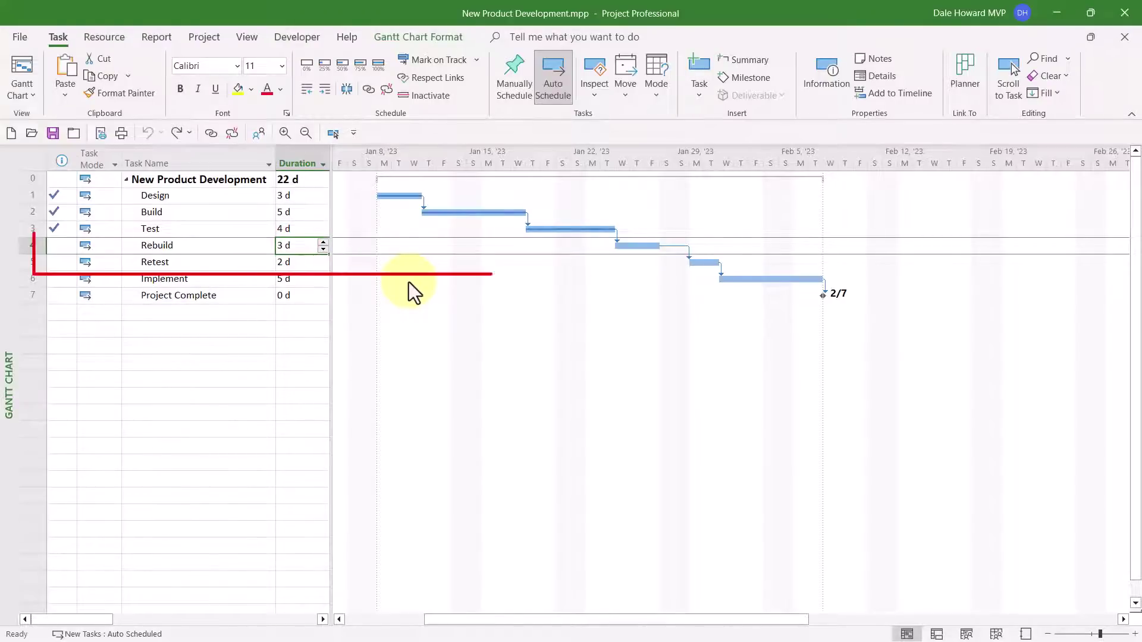
text(0)
key(Return)
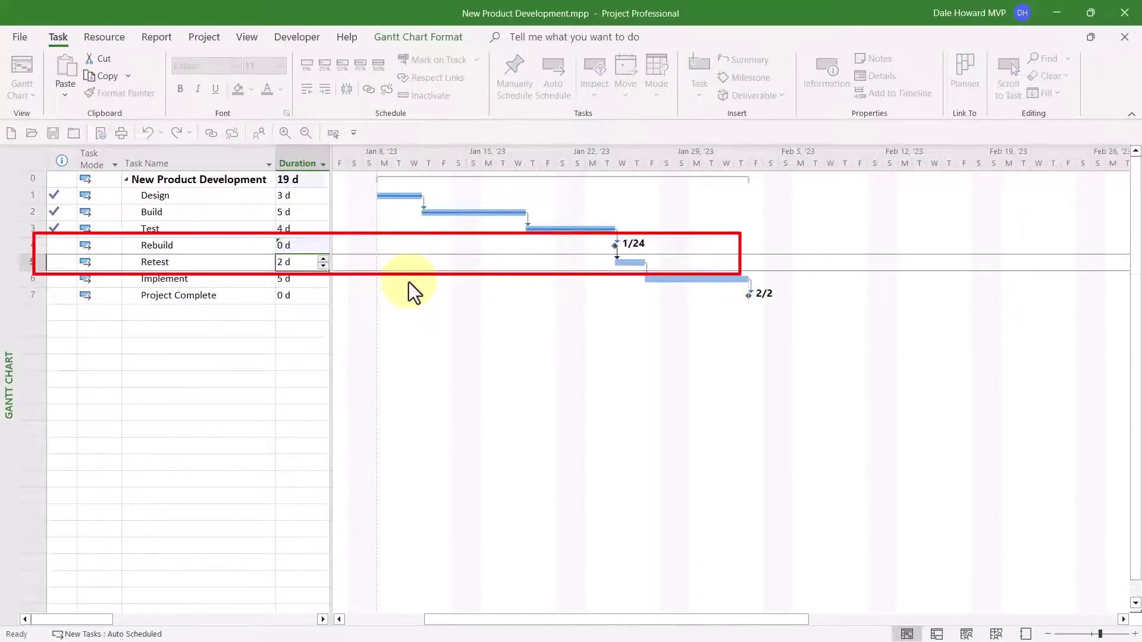
text(0)
key(Return)
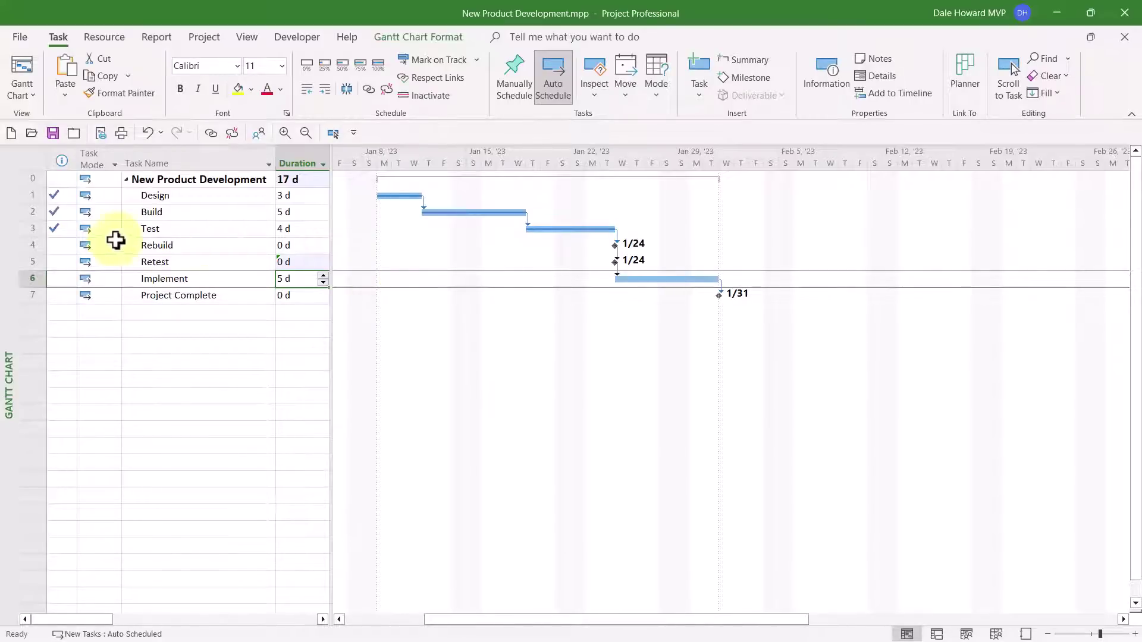
Step: Give the Rebuild and Retest rows grey strikethrough text in the Font dialog
drag(30, 246, 27, 259)
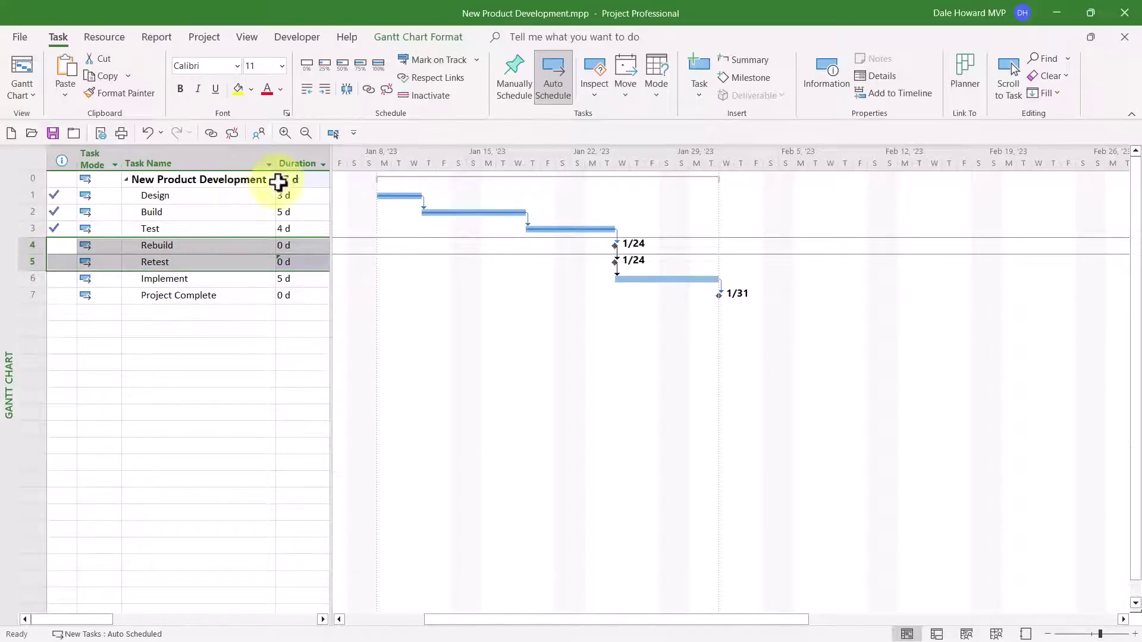
click(286, 112)
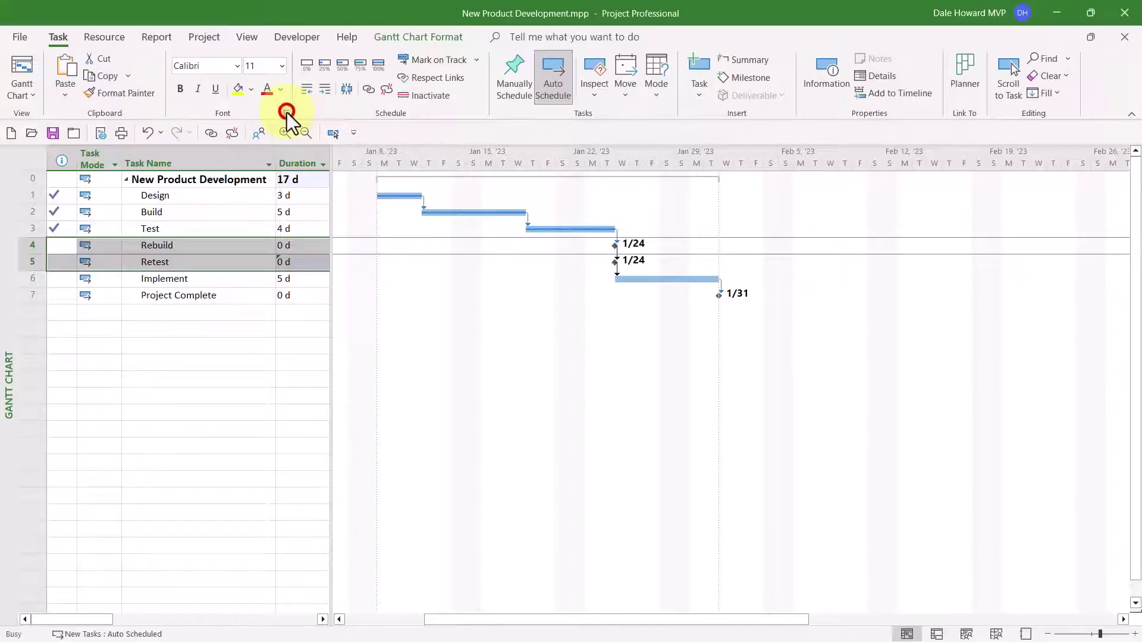
drag(208, 49, 479, 184)
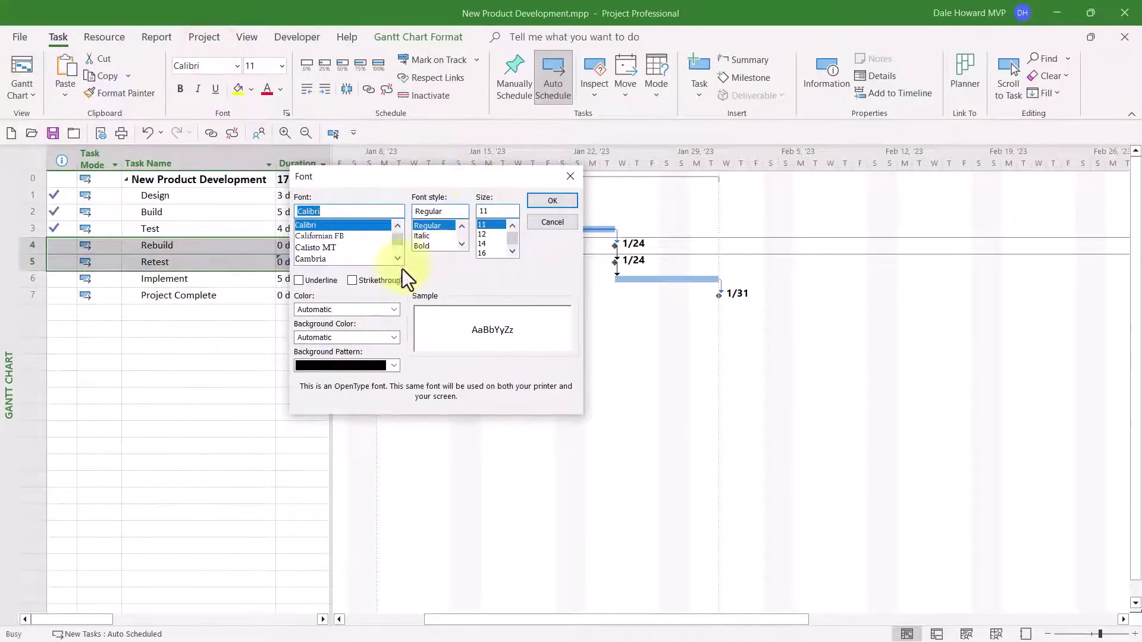
click(377, 280)
click(392, 310)
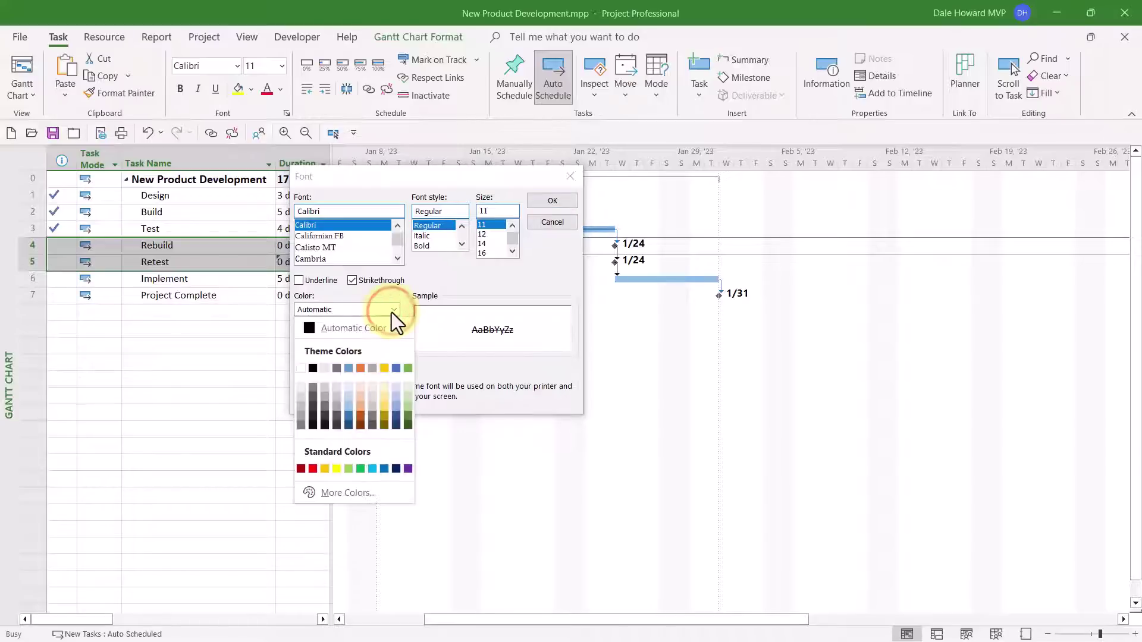
click(298, 415)
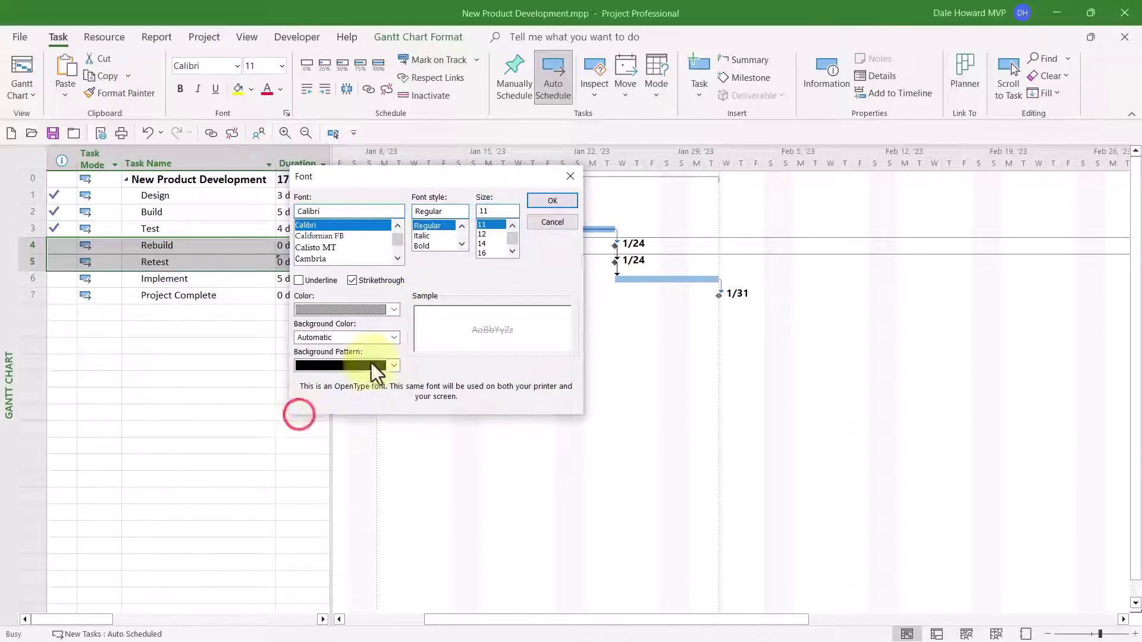
click(541, 204)
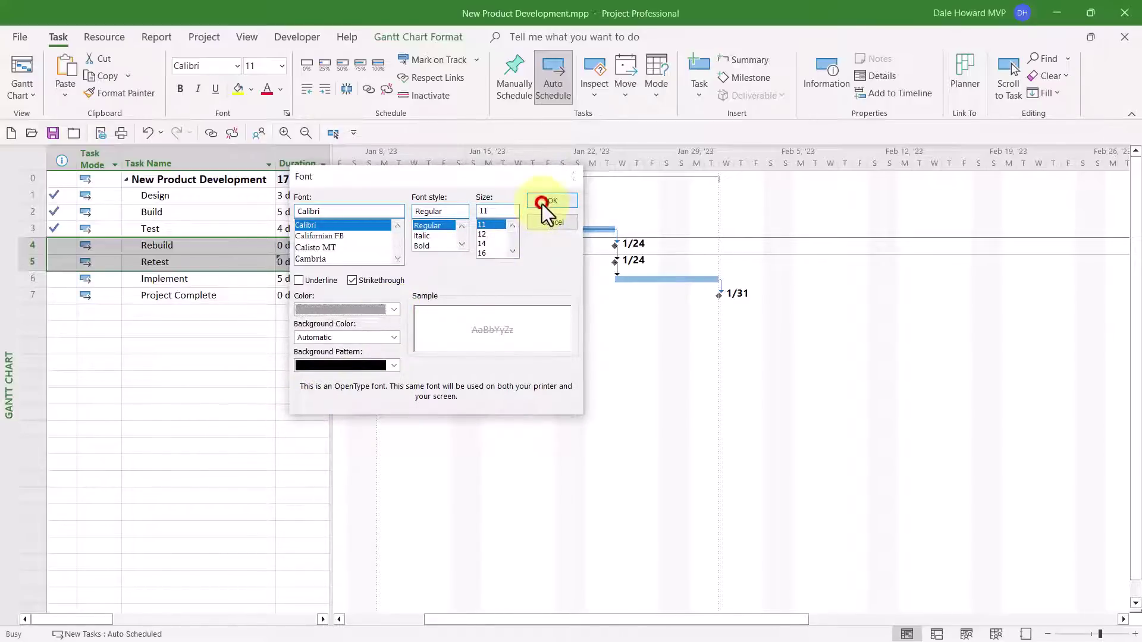
click(209, 316)
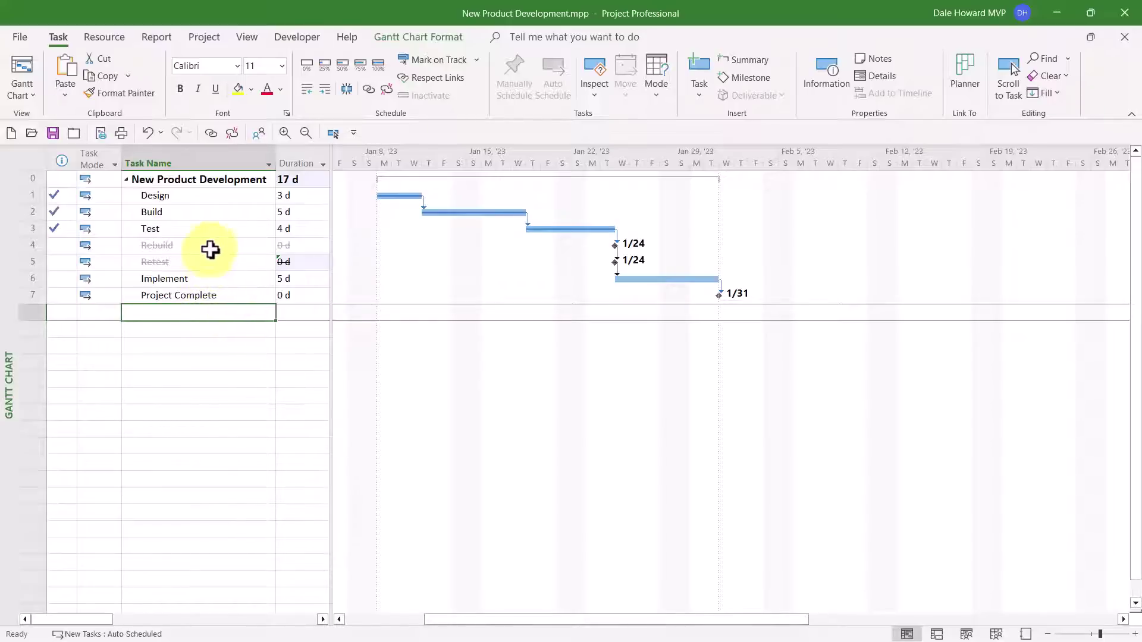
Step: With Rebuild and Retest selected, open Format > Bar from the Gantt Chart Format tab
drag(210, 246, 208, 259)
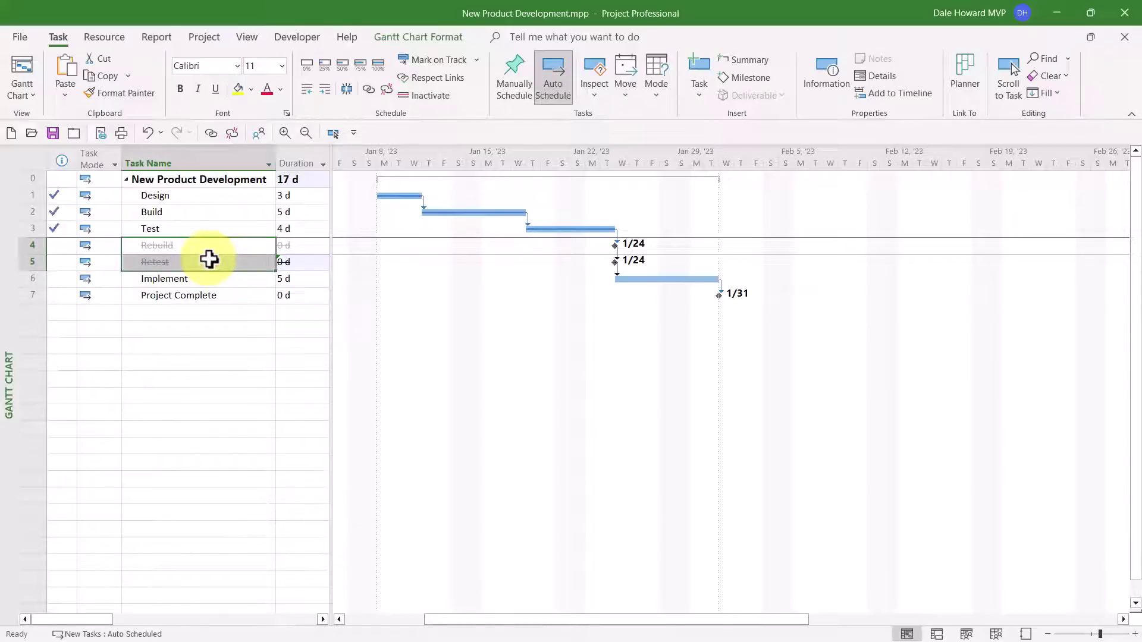
click(394, 44)
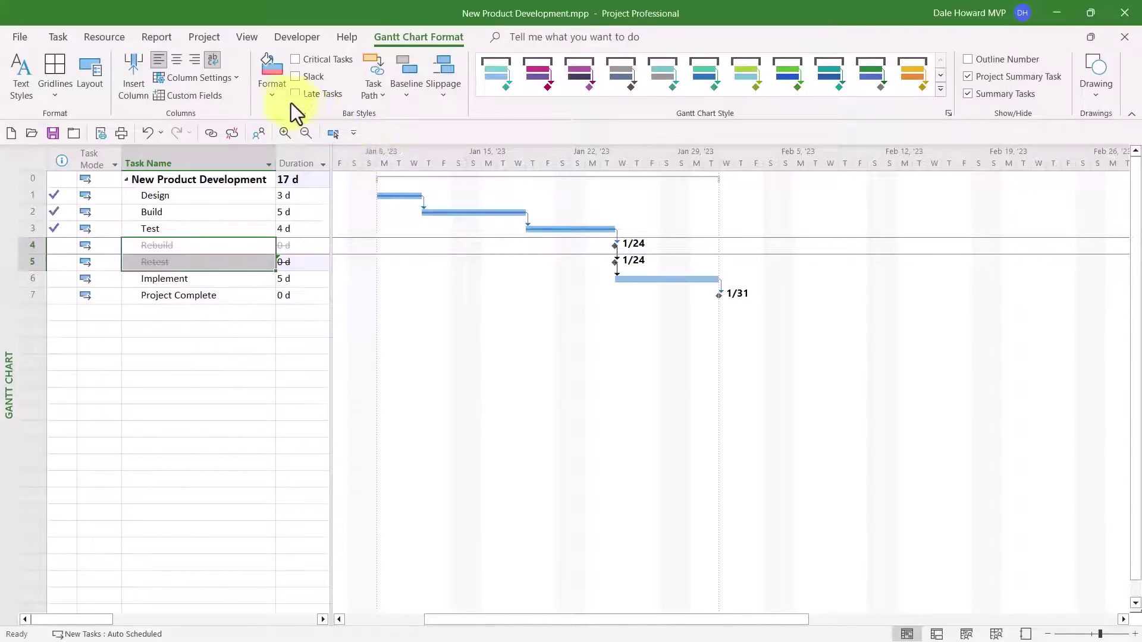
click(270, 95)
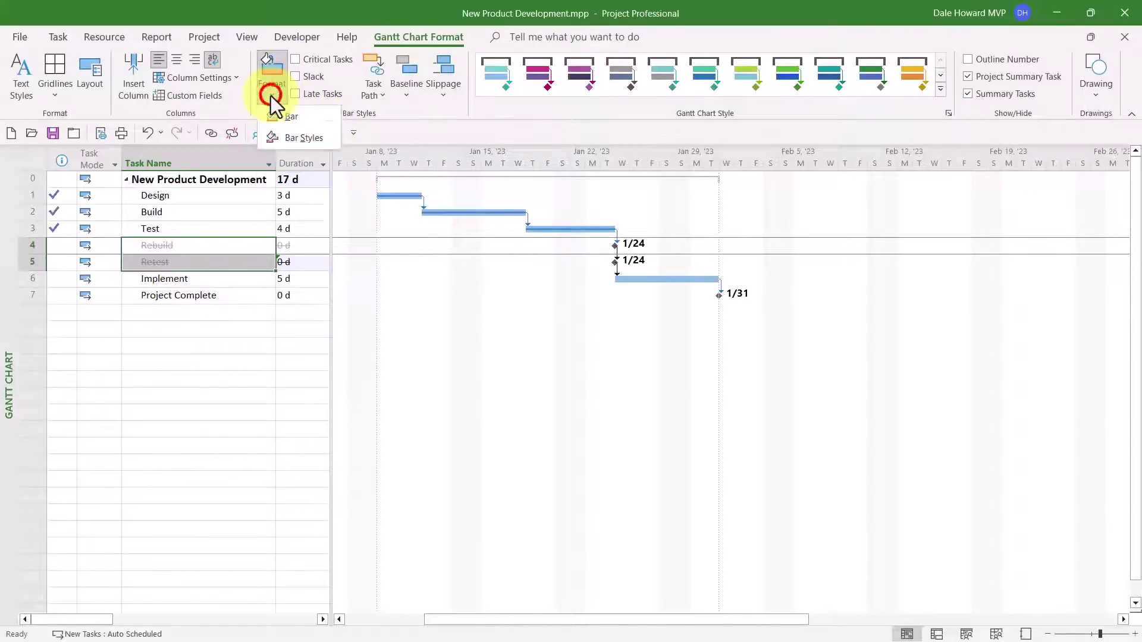
click(298, 116)
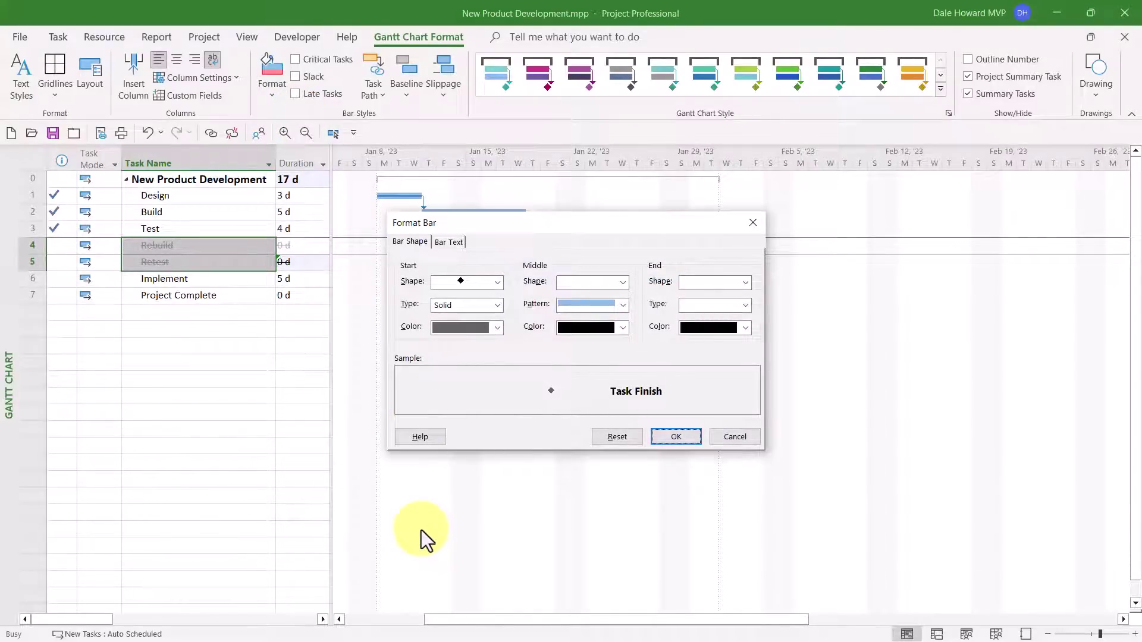
Step: Set the milestone Start shape to a circle in Green, then show the Bar Text settings
click(498, 283)
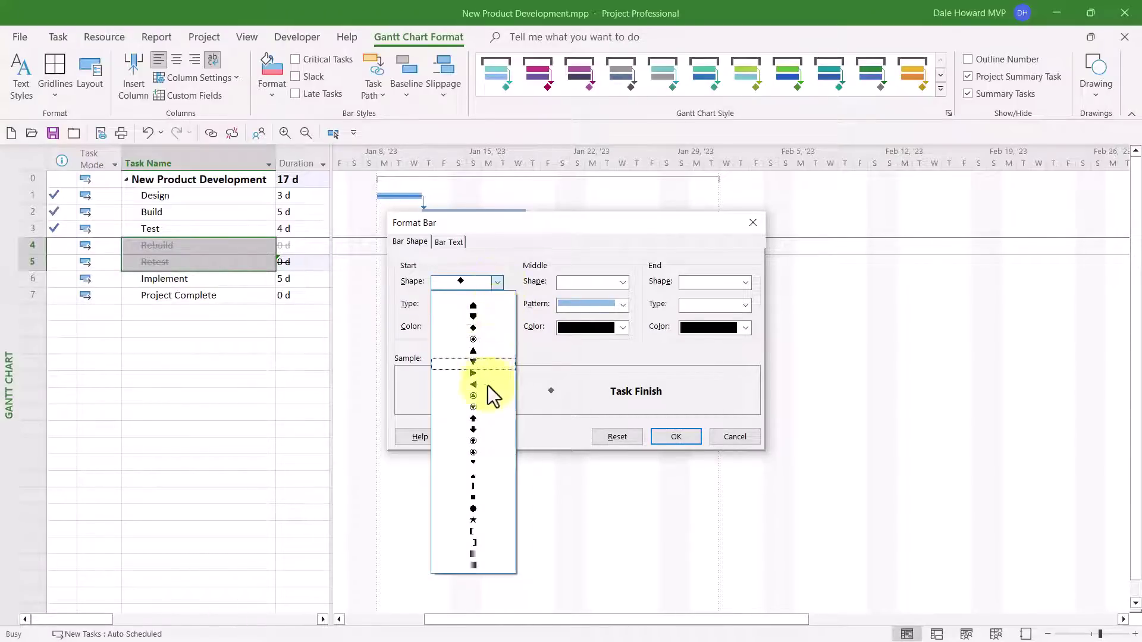
click(473, 508)
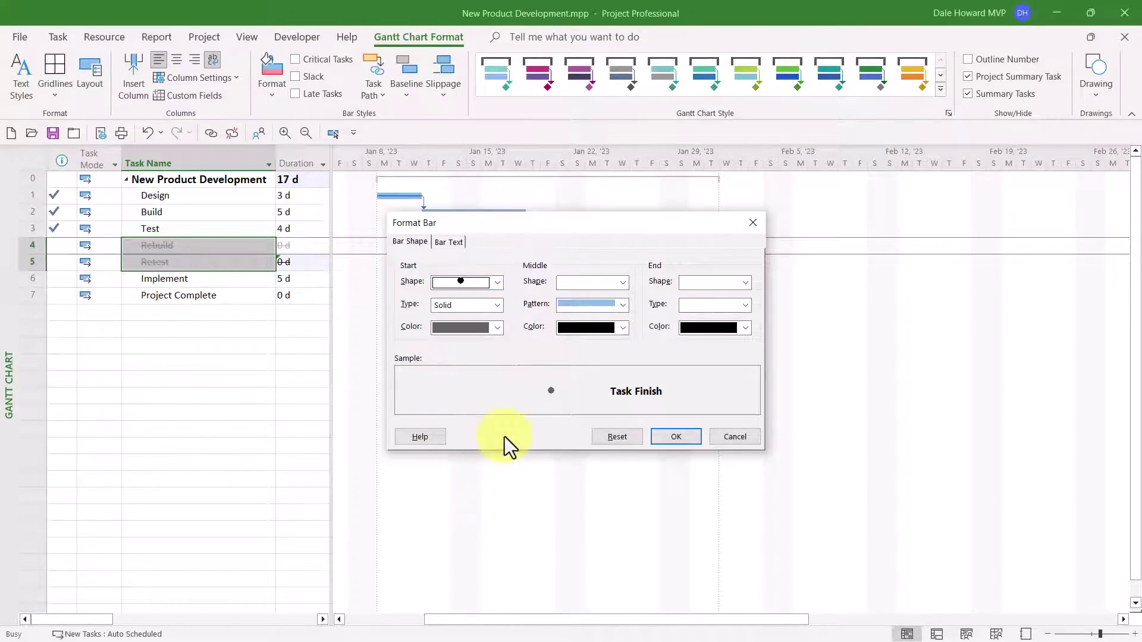
click(494, 327)
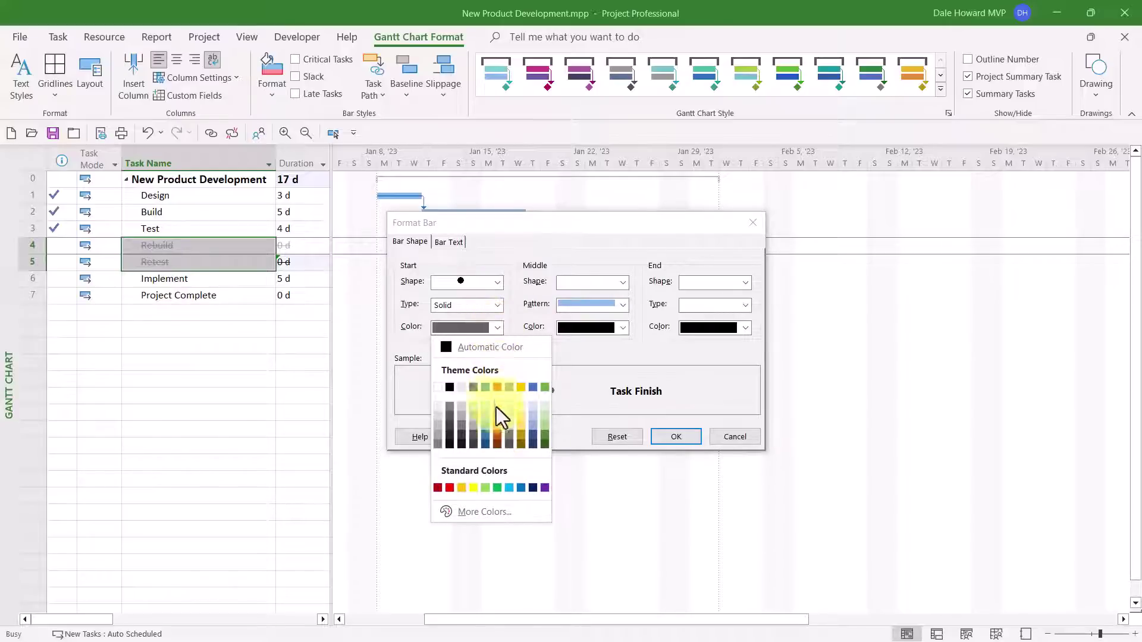
click(499, 488)
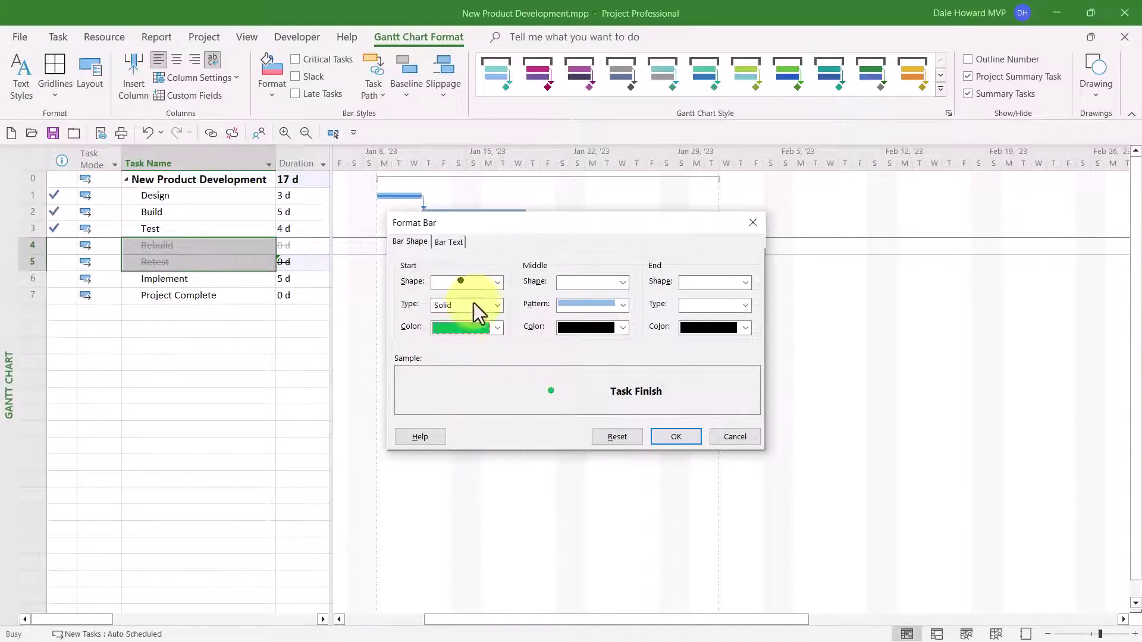
click(446, 240)
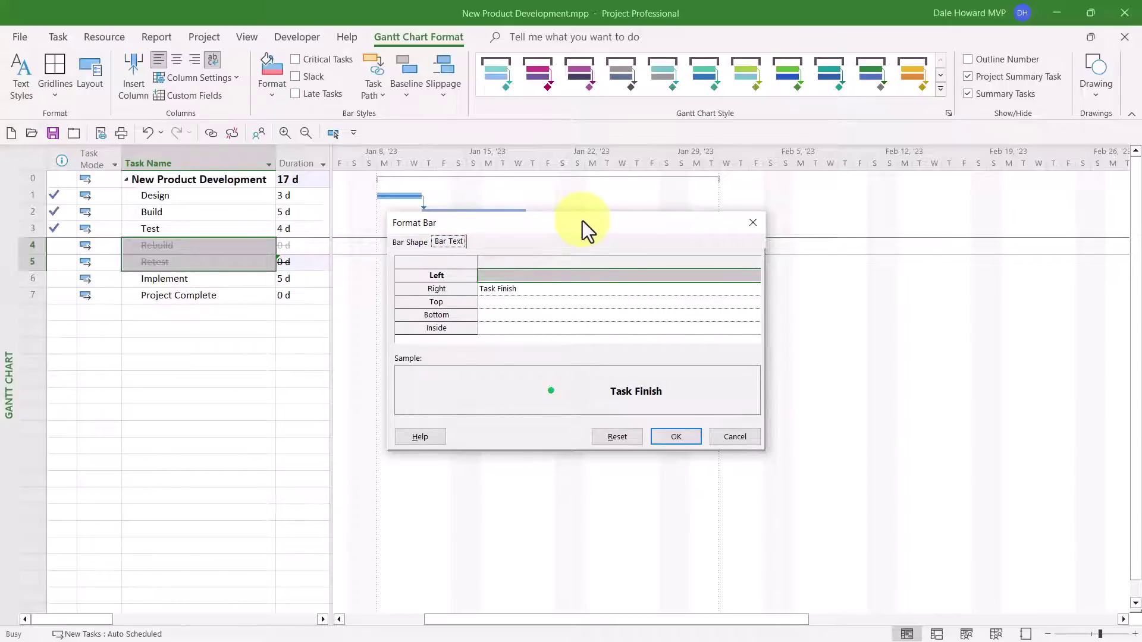
Step: Clear Task Finish from the Right bar text field, apply it, and deselect the rows
click(562, 290)
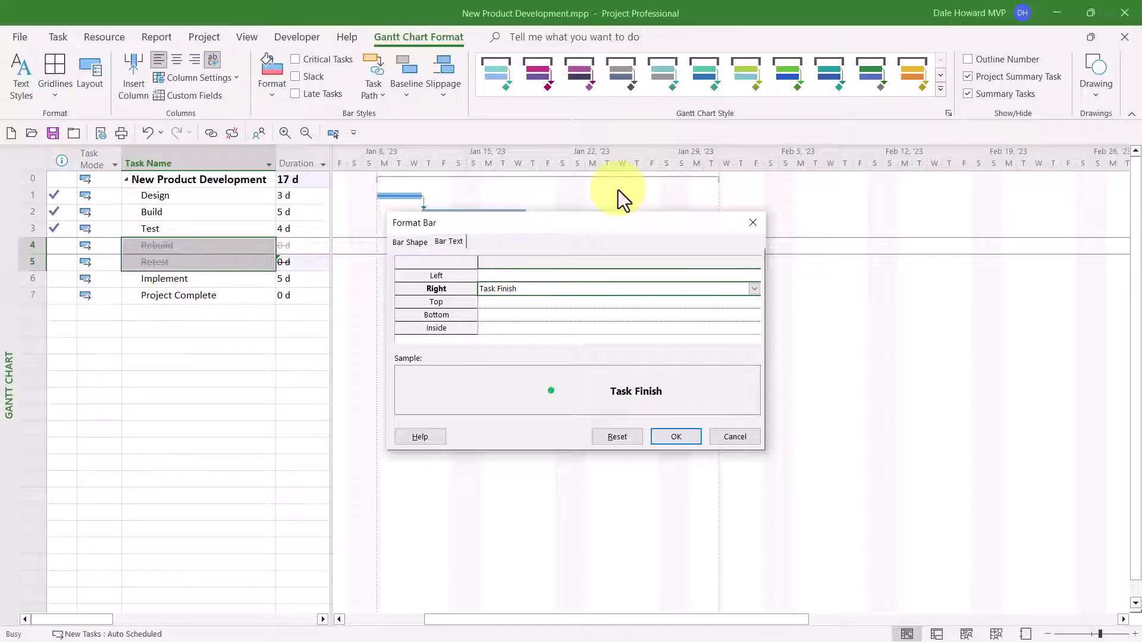
key(Delete)
key(Return)
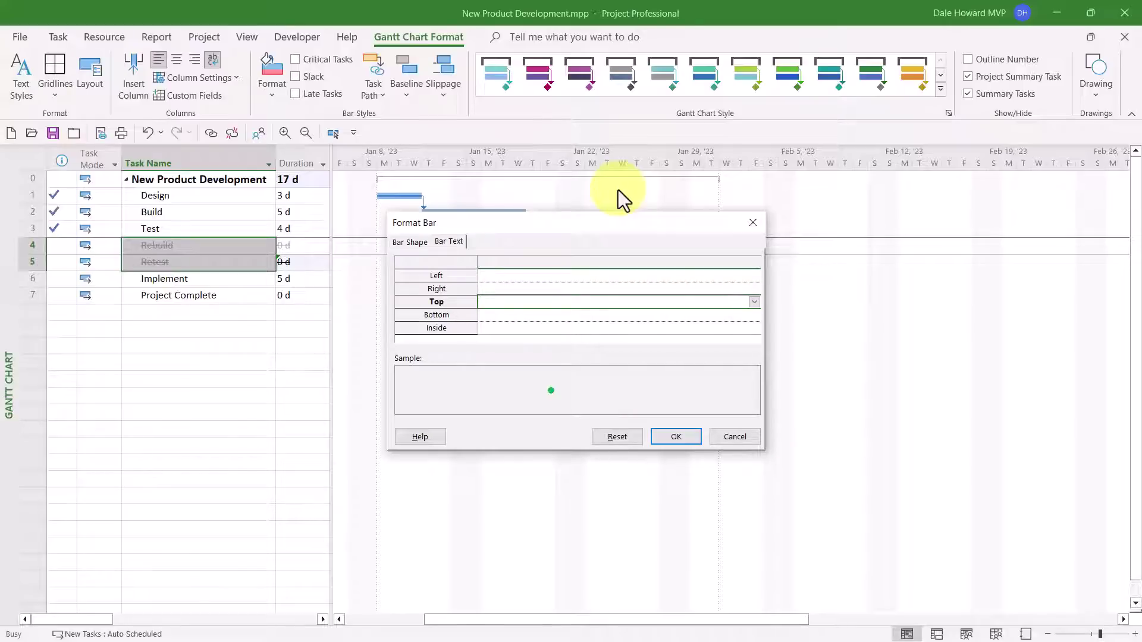
click(671, 436)
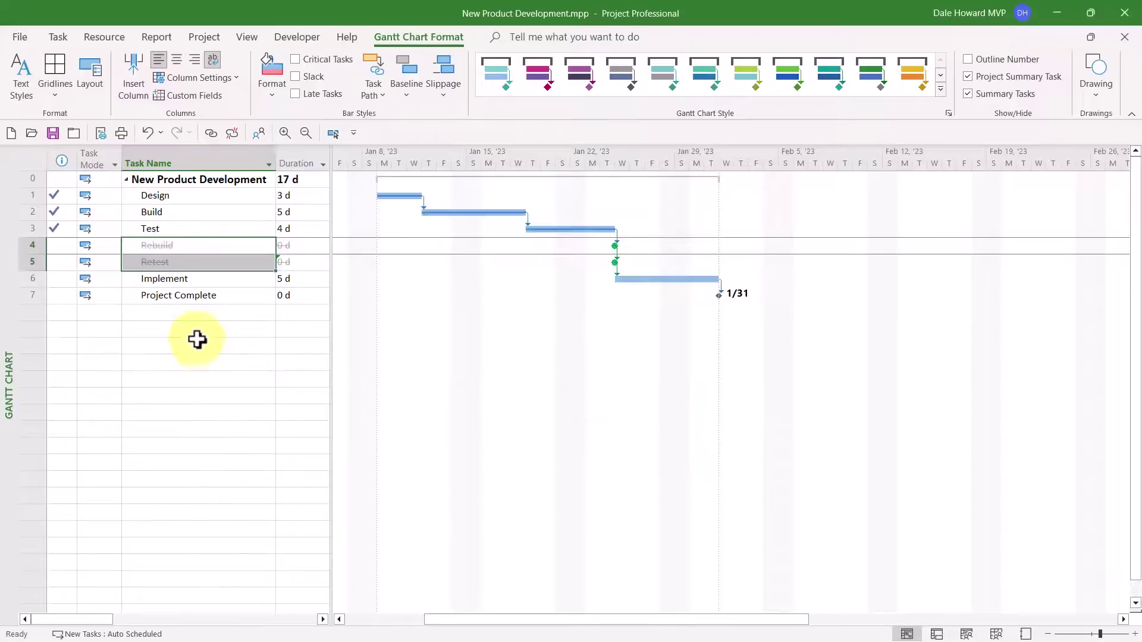
click(197, 336)
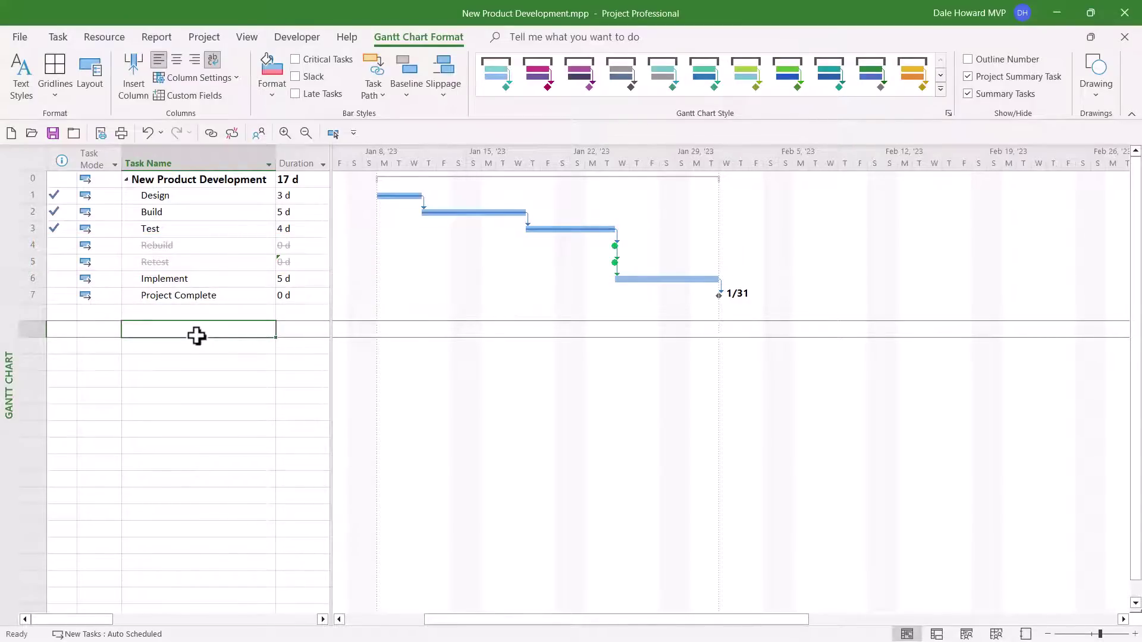
Step: Switch to the Work table and widen it to show the project's -80 h Variance
right_click(30, 157)
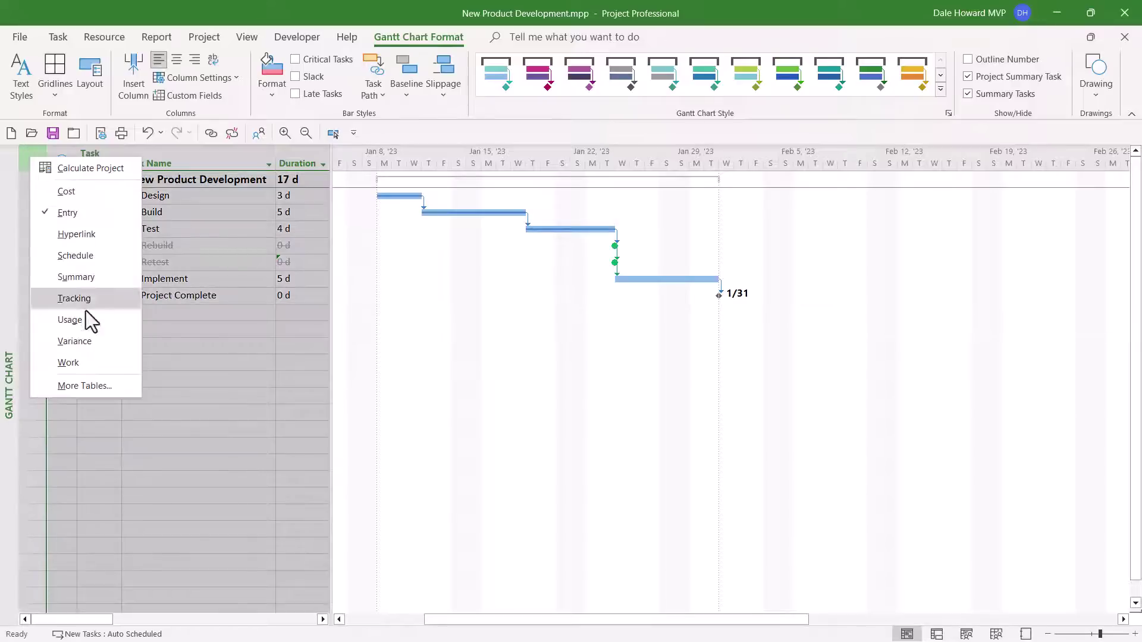
click(84, 362)
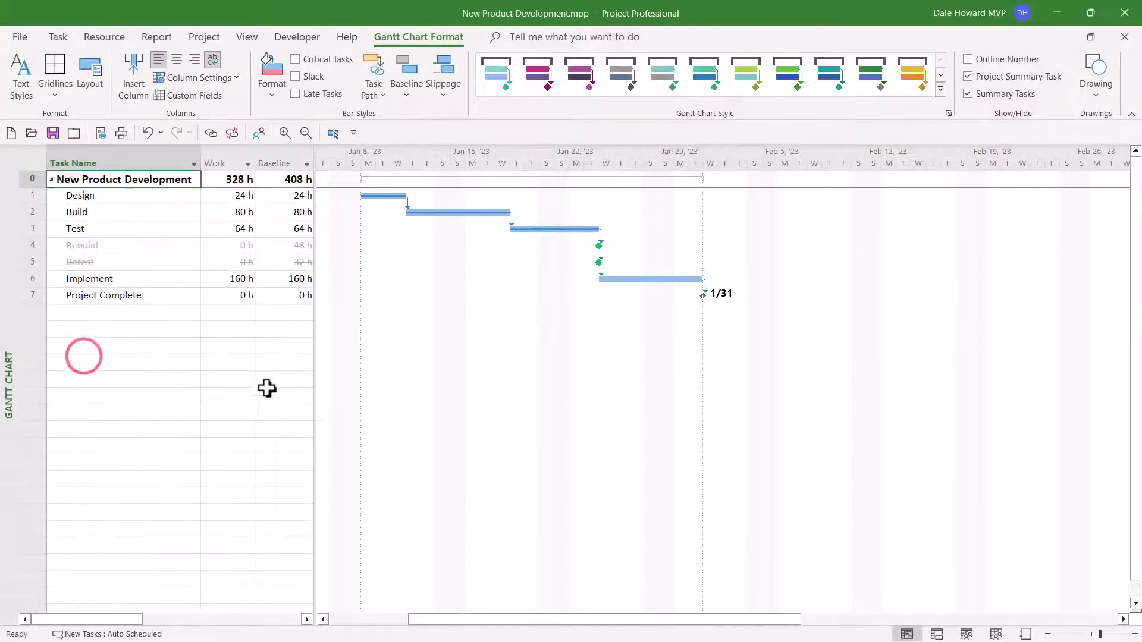
drag(314, 384, 549, 404)
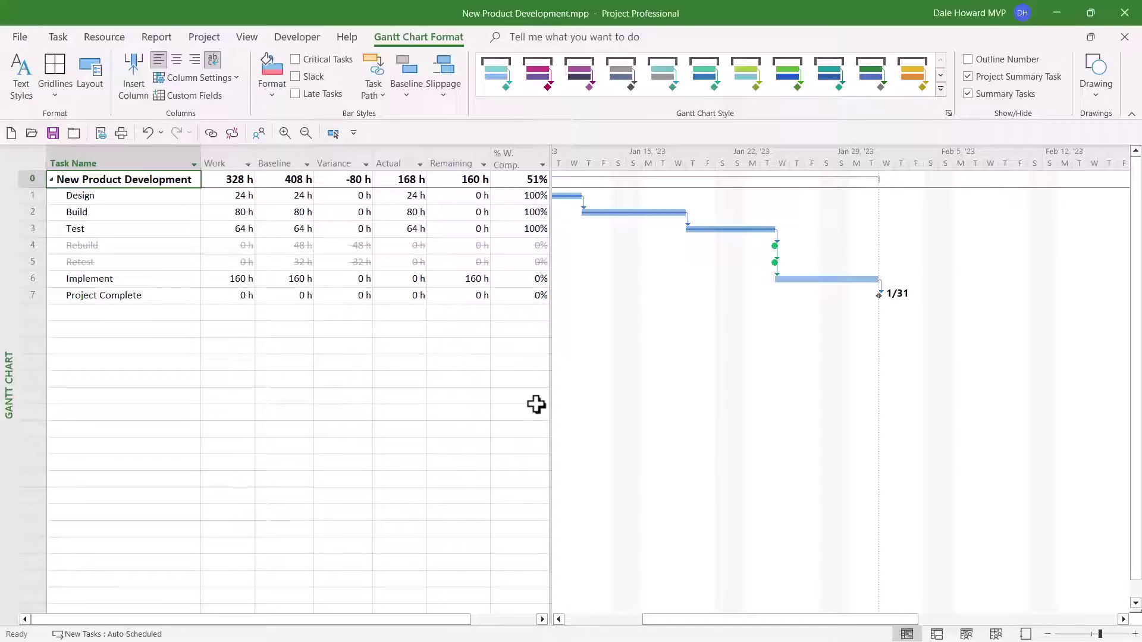
click(359, 181)
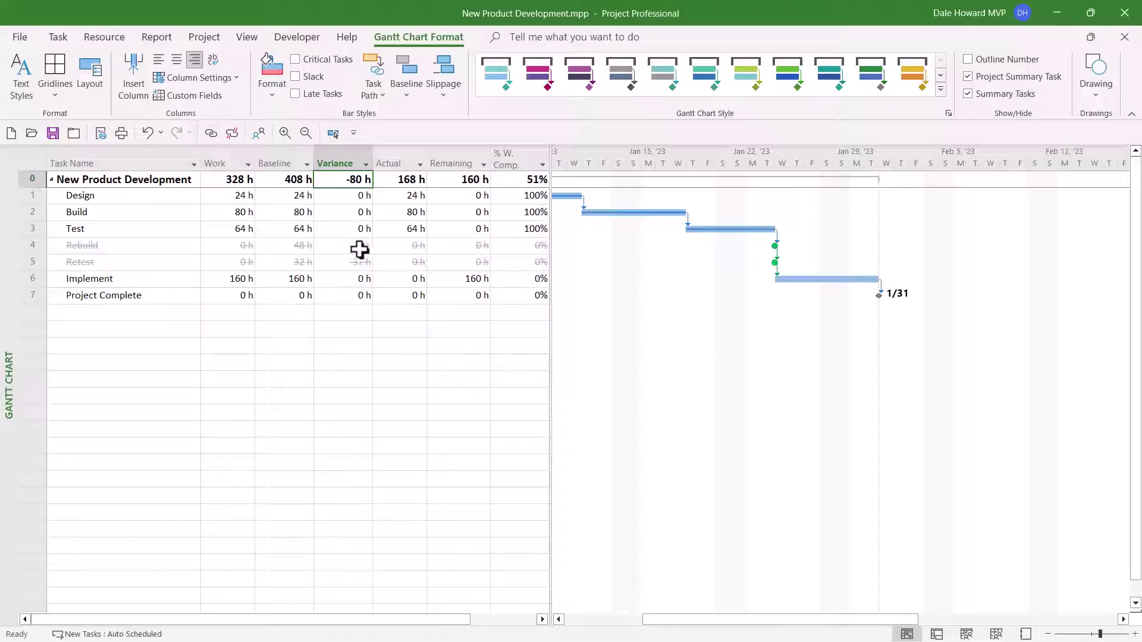
Step: Select the Variance cells of Rebuild and Retest
drag(358, 248, 356, 257)
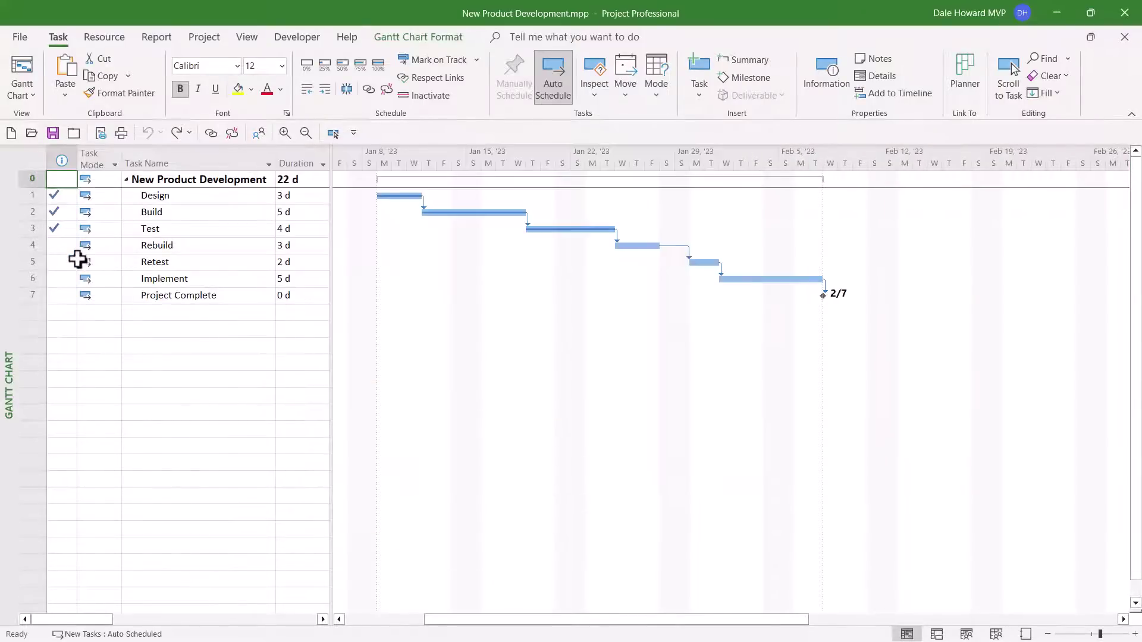
Step: Delete the Rebuild and Retest tasks
drag(161, 248, 160, 262)
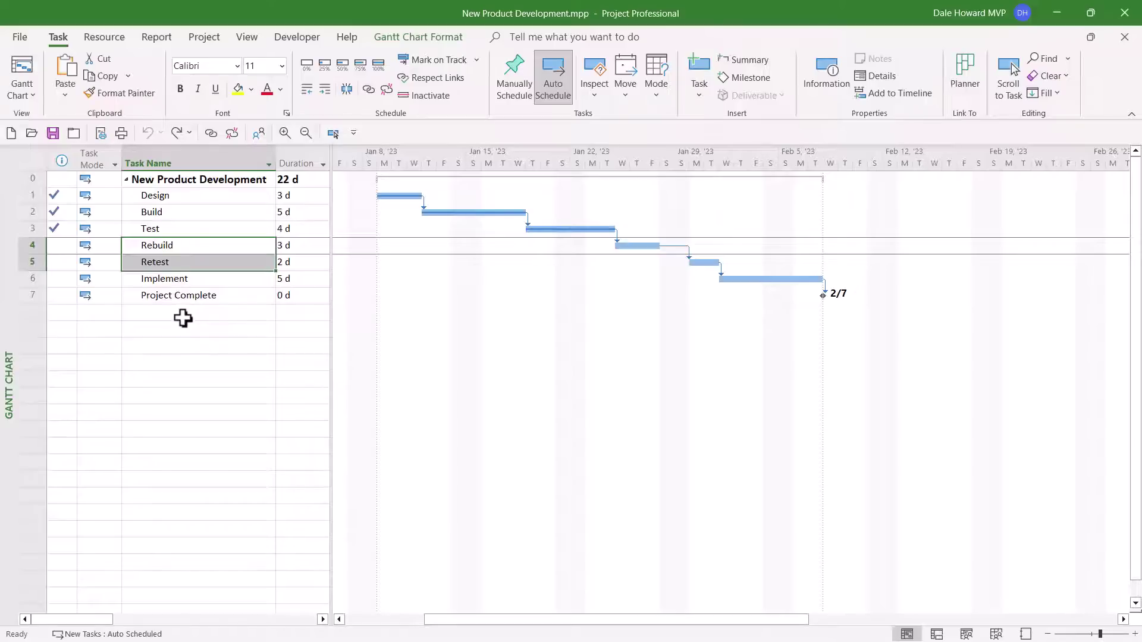
right_click(207, 251)
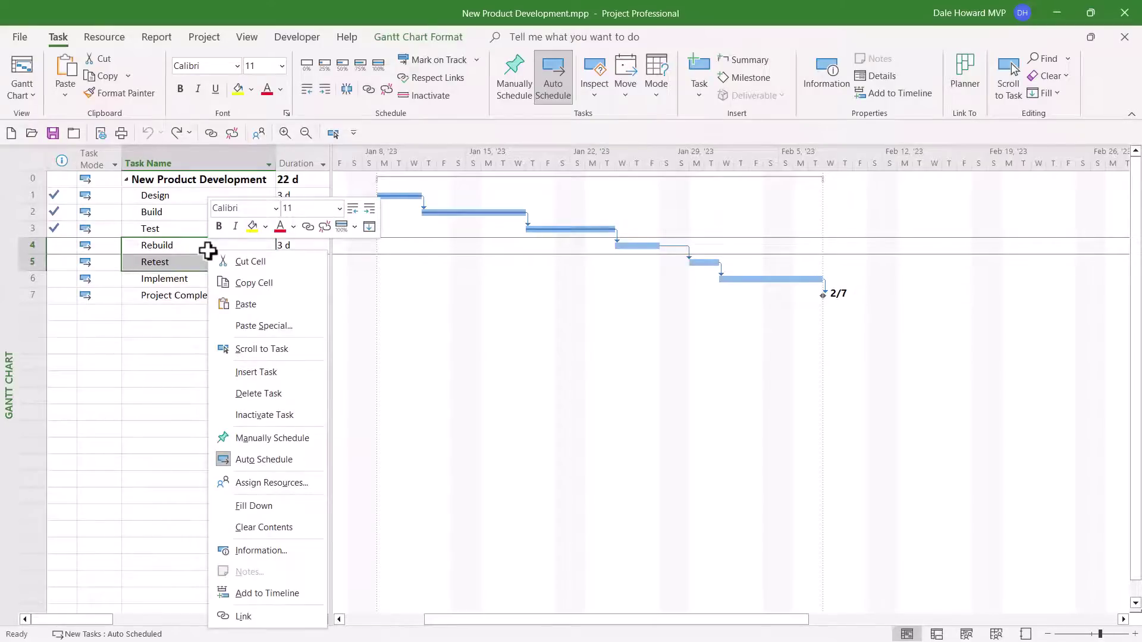
click(282, 399)
Step: Link Test to Implement so the plan finishes 1/31
drag(214, 229, 213, 243)
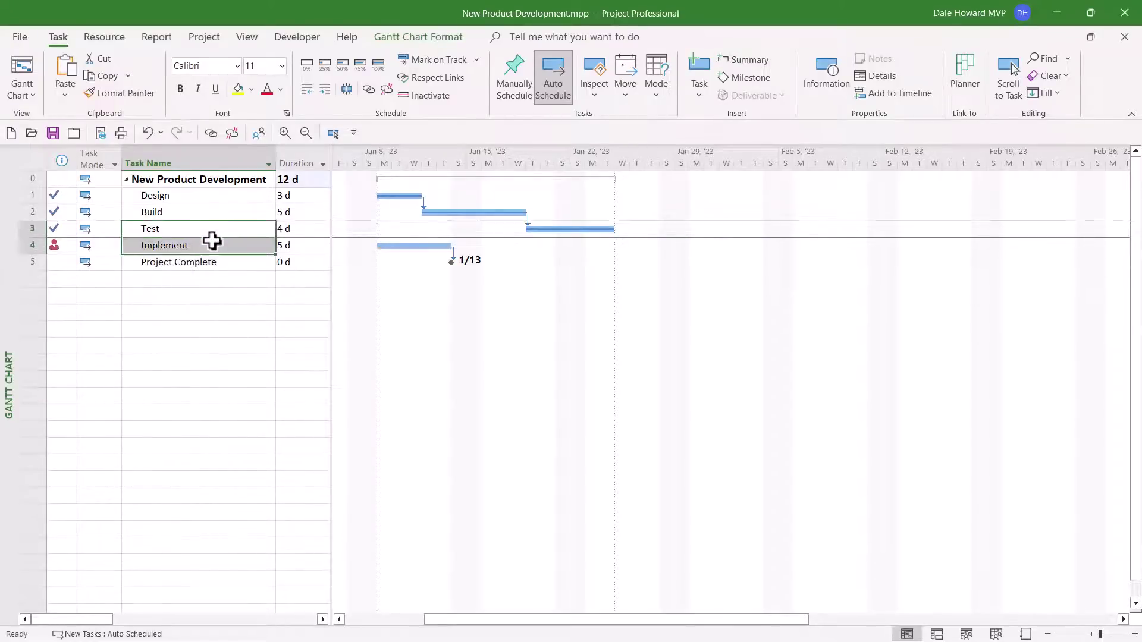
click(211, 133)
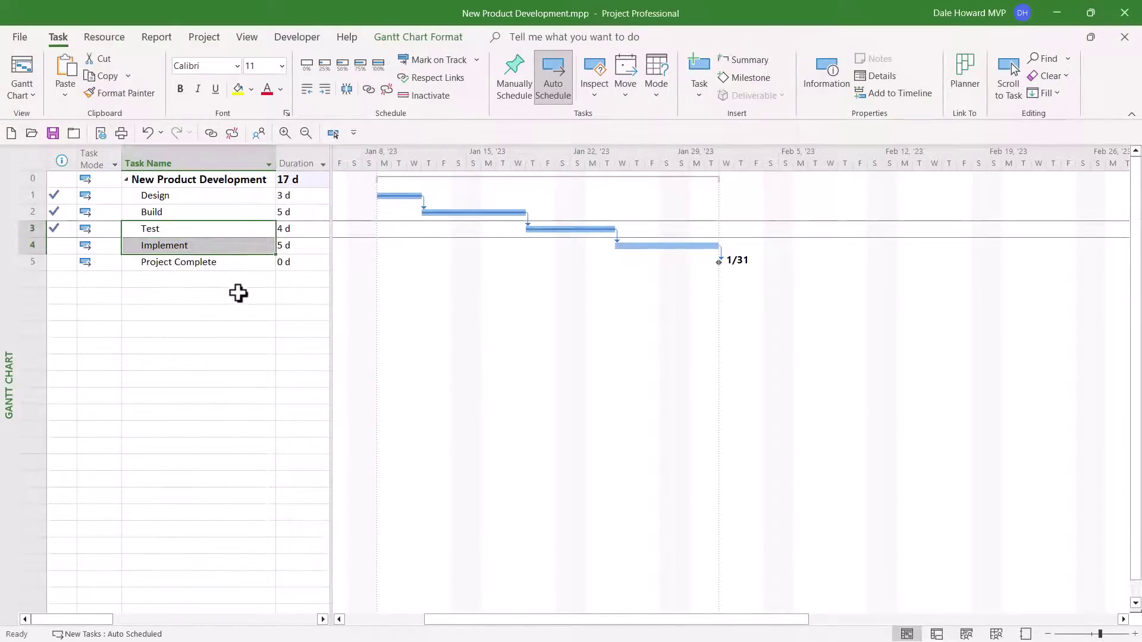
click(238, 293)
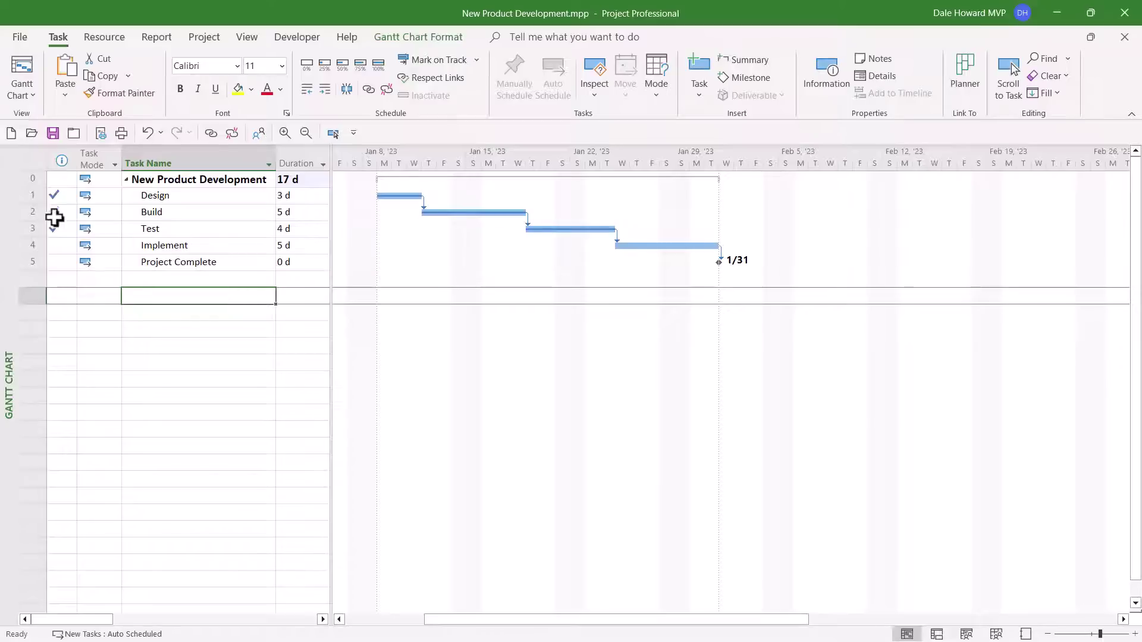
Step: Apply the Work table, widen it, and select the project's -80 h Variance cell
click(36, 159)
right_click(37, 159)
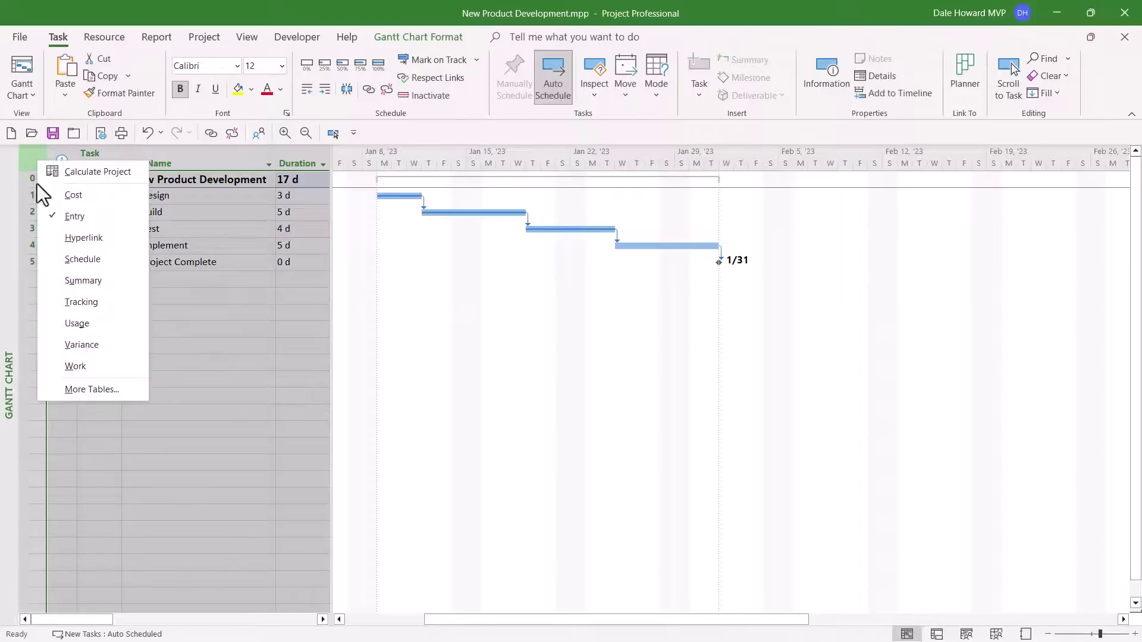
click(95, 365)
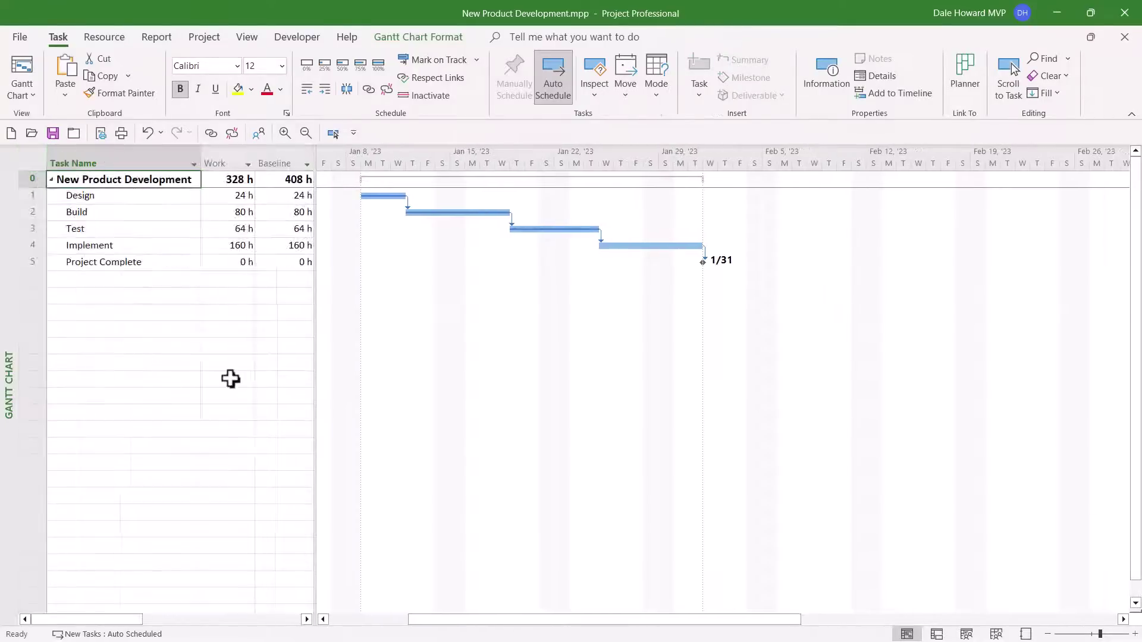
drag(331, 371, 492, 387)
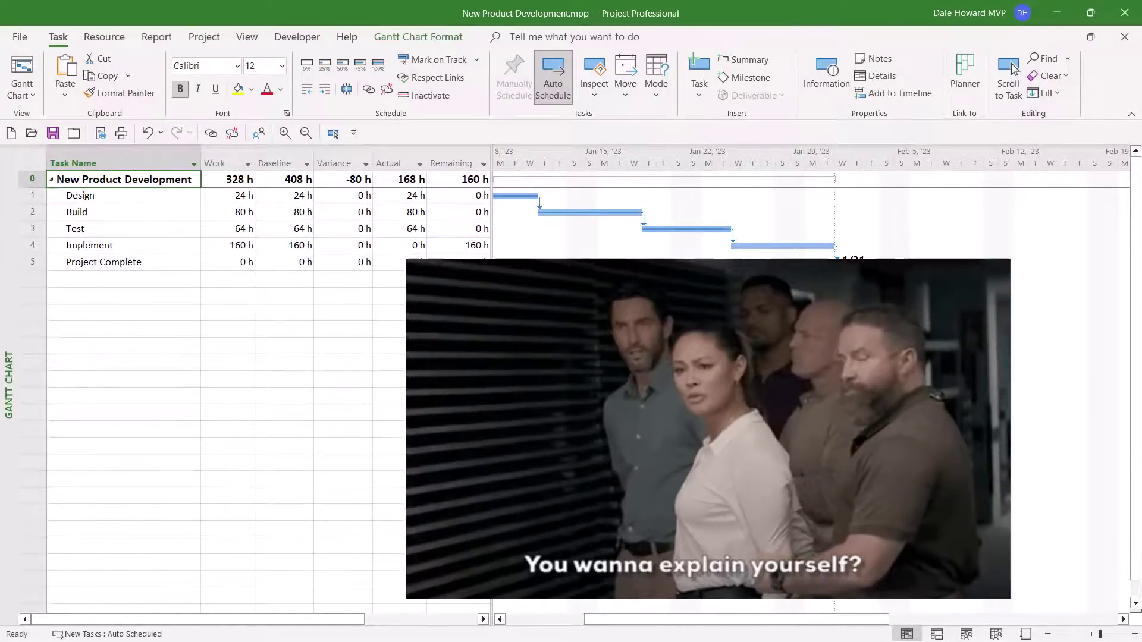
click(339, 180)
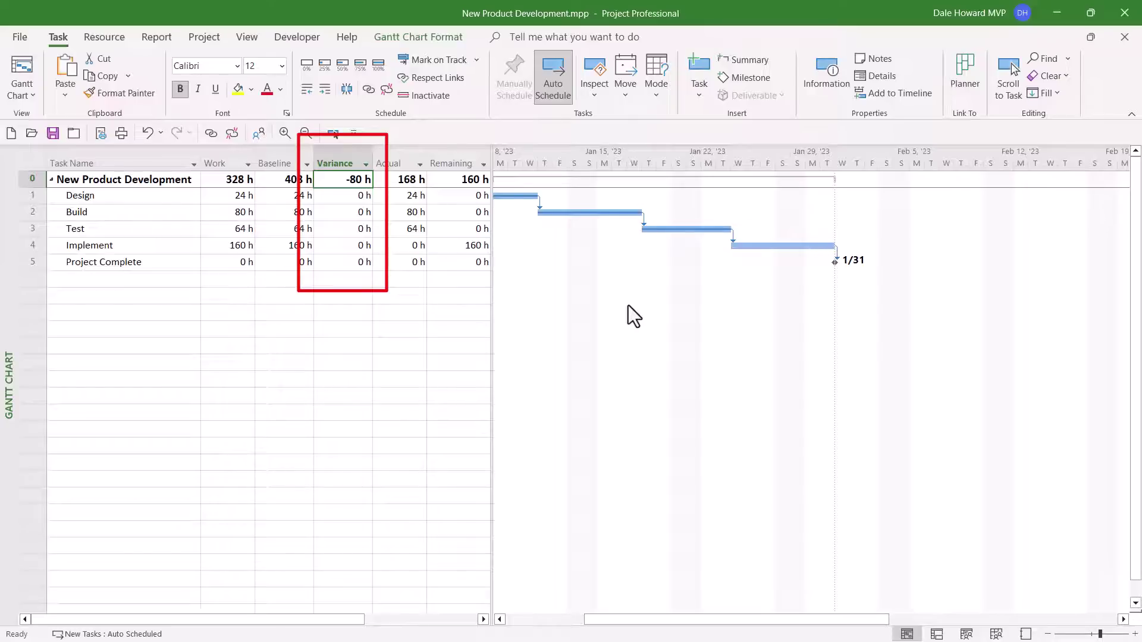
drag(365, 203, 363, 267)
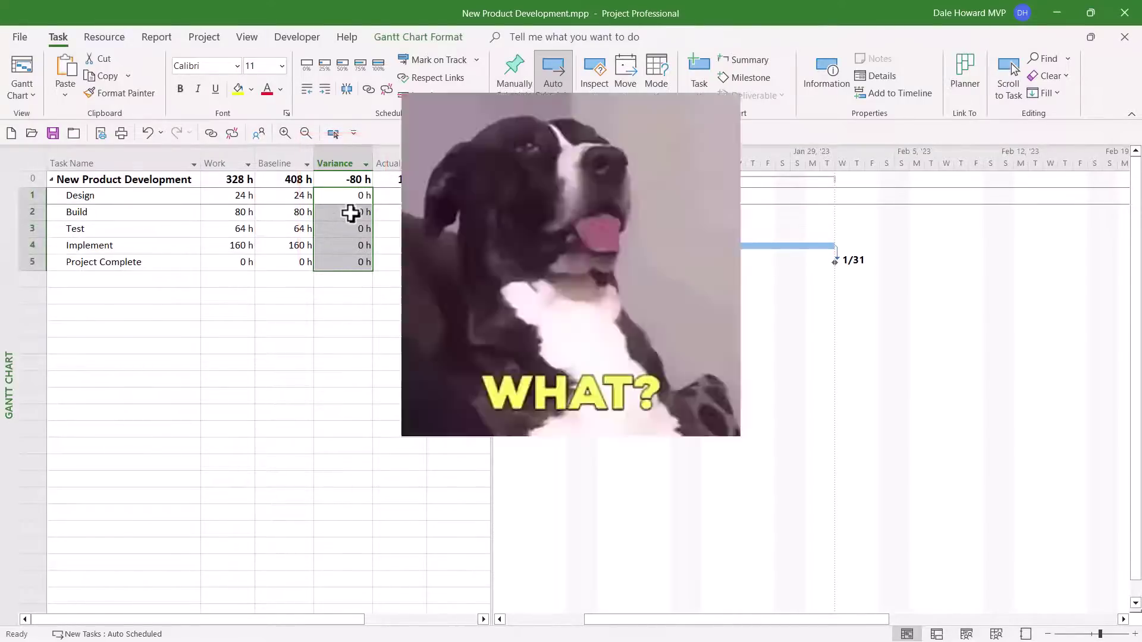
click(174, 198)
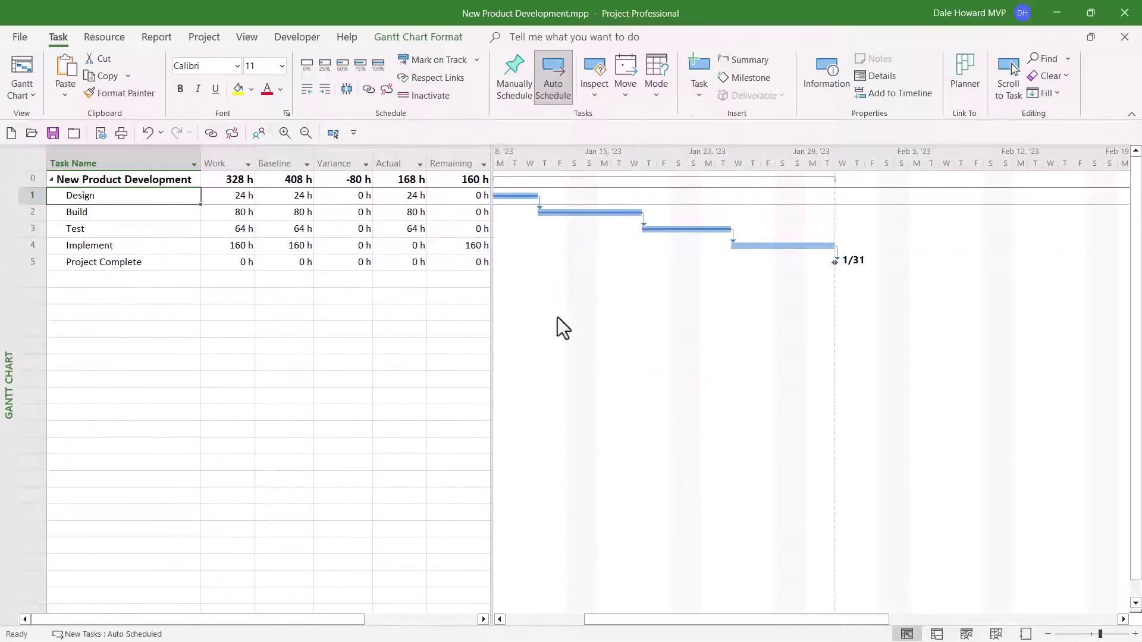